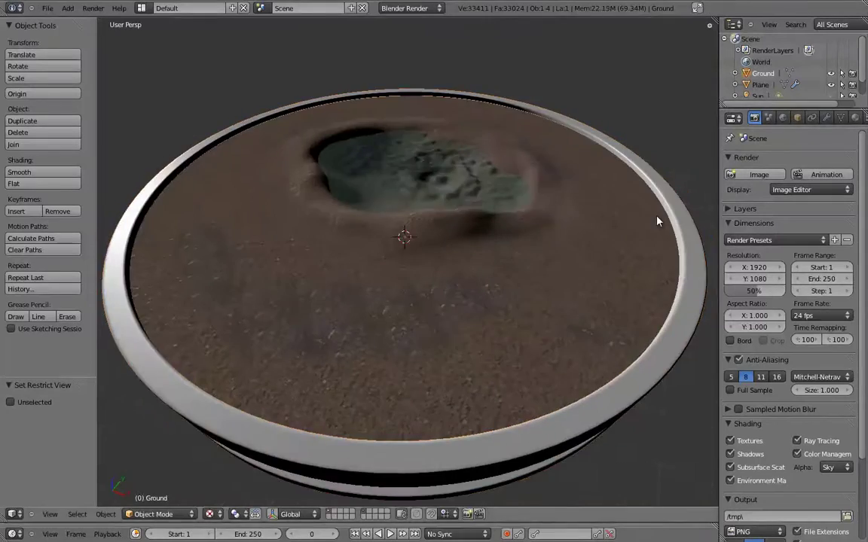
Hide the Ground disc and select the Turntable's inner rim edge loop in Edit Mode
right_click(511, 249)
key("h")
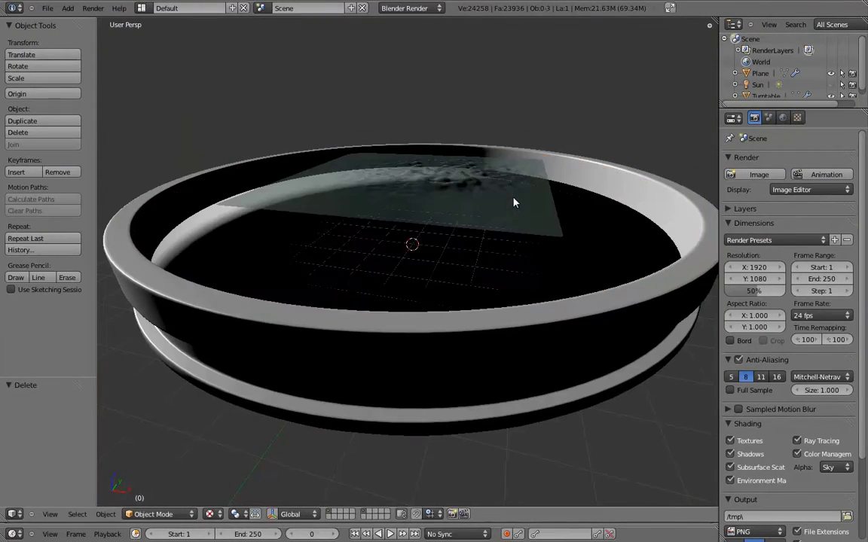
right_click(518, 188)
key("Tab")
key("a")
right_click(461, 169, "alt")
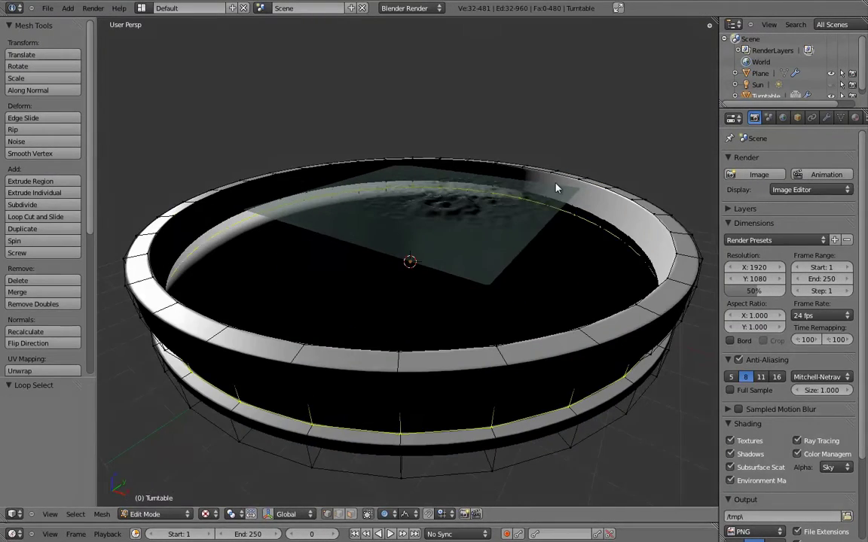
Duplicate the rim loop upward, then extrude it and scale it inward to the centre
key("shift+d")
key("z")
left_click(500, 163)
key("alt+z")
key("g")
key("z")
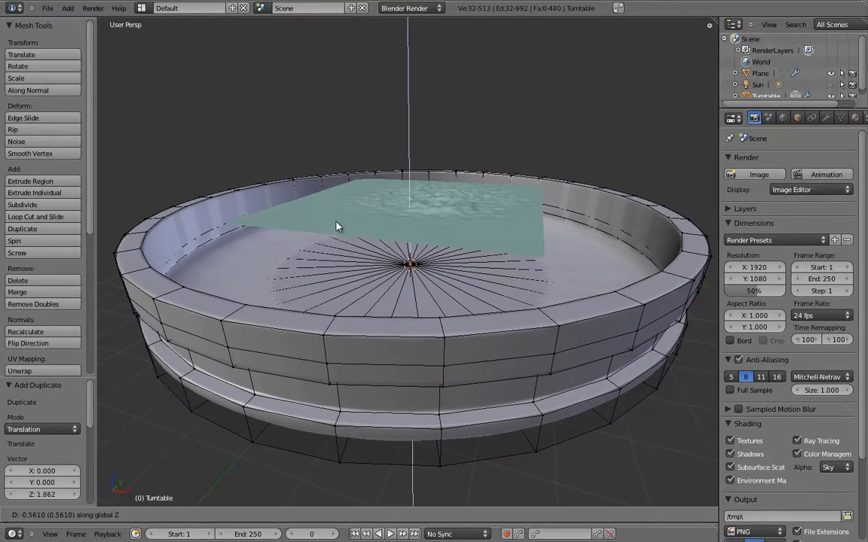
left_click(501, 333)
key("Escape")
key("e")
key("Escape")
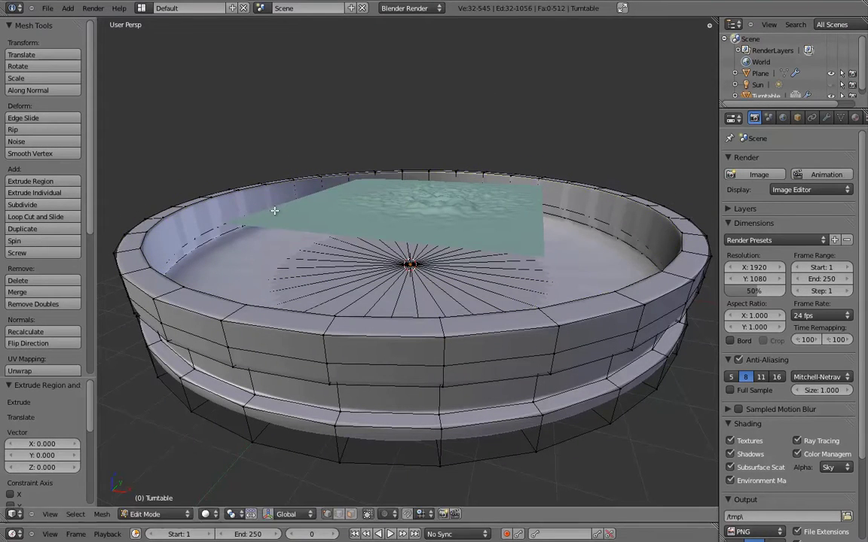
key("s")
key("0")
Merge the inner vertices at the centre and separate the disc into its own object
key("Return")
key("alt+m")
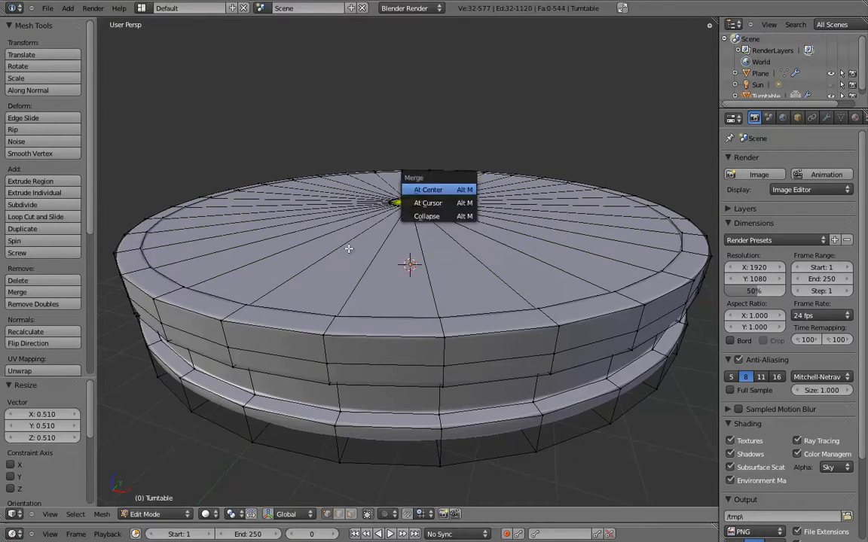
key("Return")
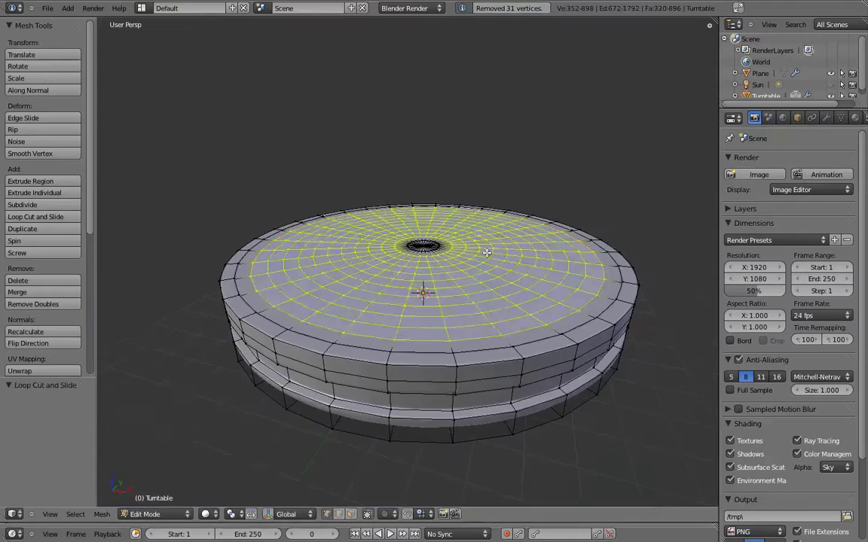
scroll(487, 252, "up", 3)
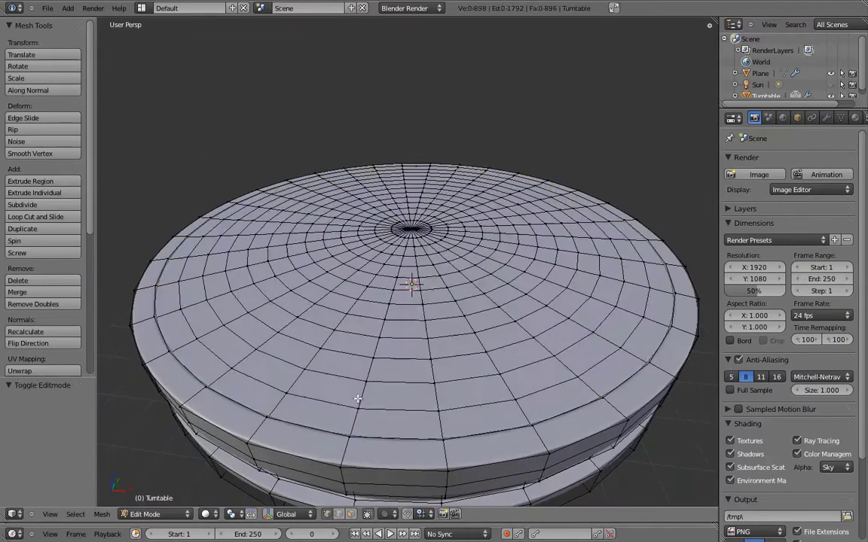
key("p")
left_click(397, 265)
key("Tab")
right_click(421, 250)
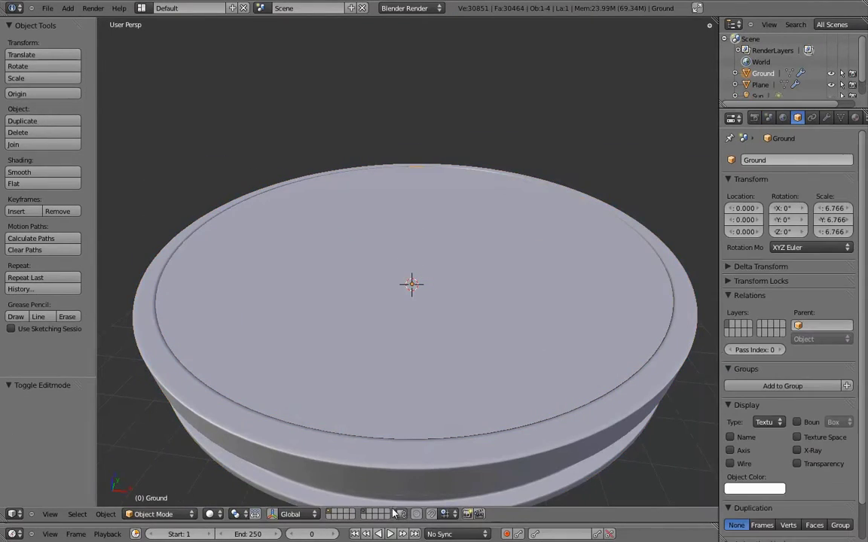
Lower the ground disc slightly along Z
key("g")
key("z")
left_click(354, 304)
scroll(354, 304, "down", 3)
key("g")
key("z")
left_click(424, 328)
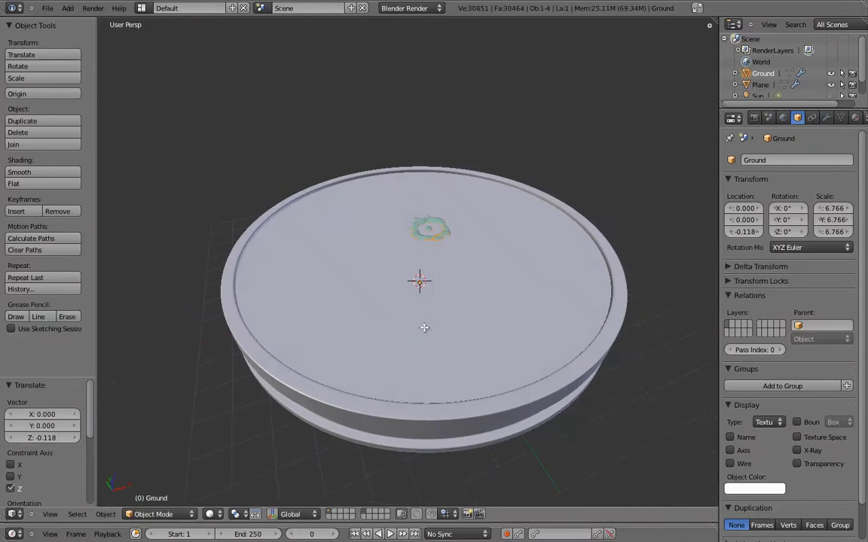
Add a level-2 Subdivision Surface and pull the centre vertices into a crater
key("ctrl+2")
key("Tab")
scroll(423, 326, "up", 2)
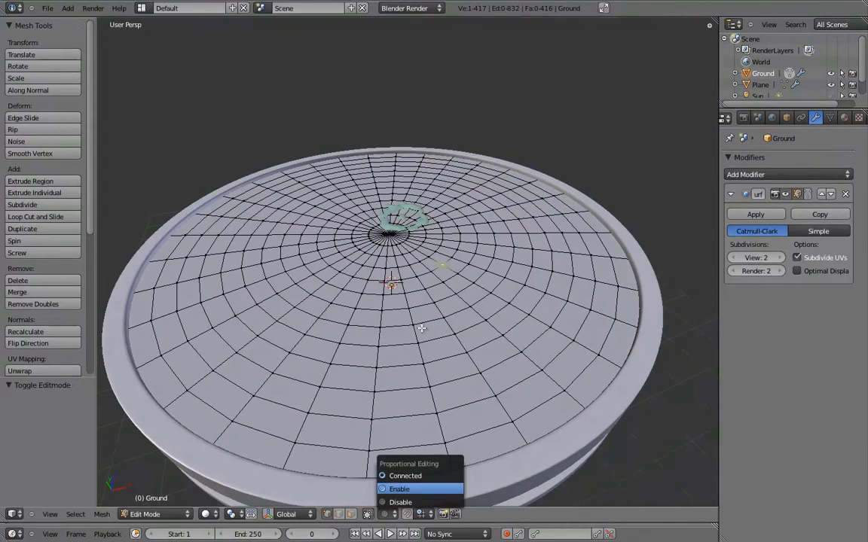
key("Escape")
key("Tab")
key("g")
key("y")
left_click(645, 269)
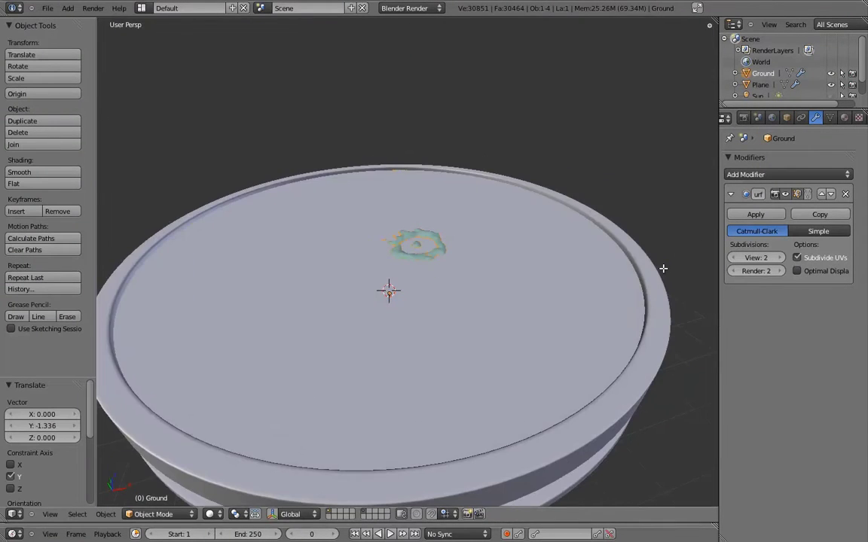
Sculpt a lumpy mound into the disc's centre in Sculpt Mode, then return to the mesh
left_click(158, 514)
left_click(181, 472)
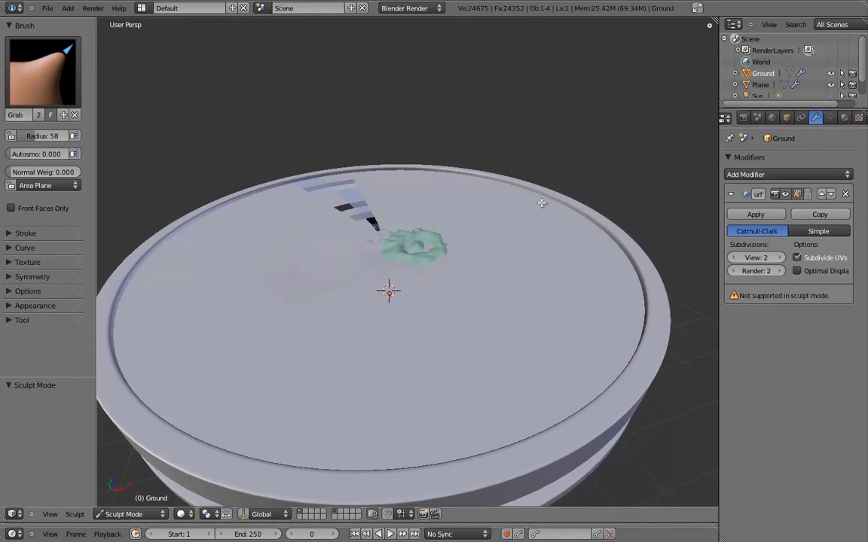
left_click(41, 71)
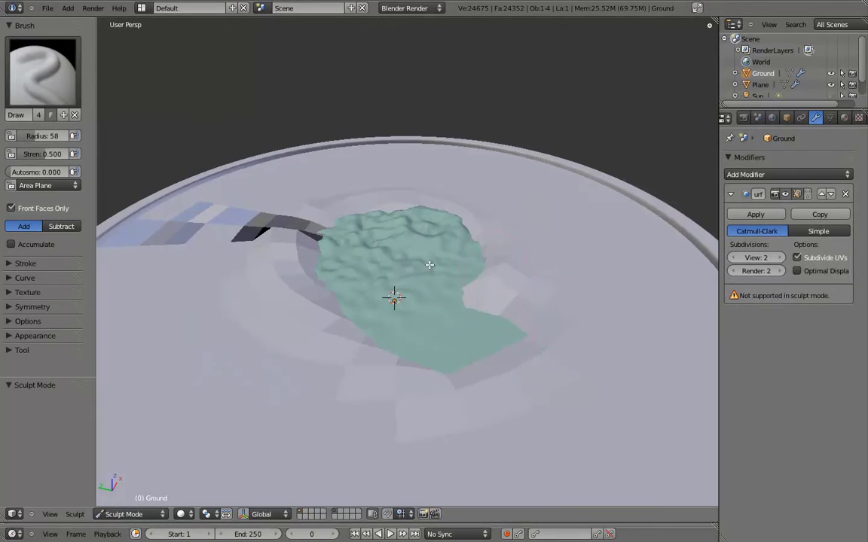
key("Return")
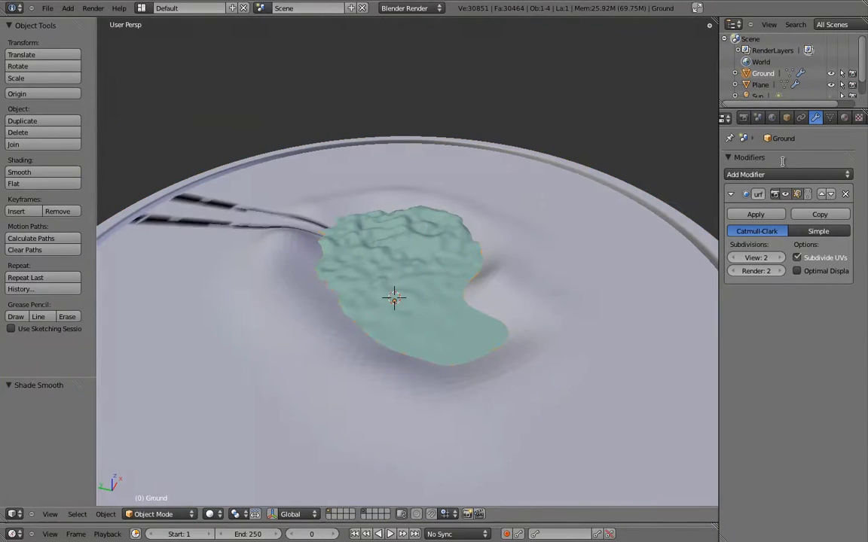
key("Tab")
key("Tab")
left_click(858, 117)
key("Tab")
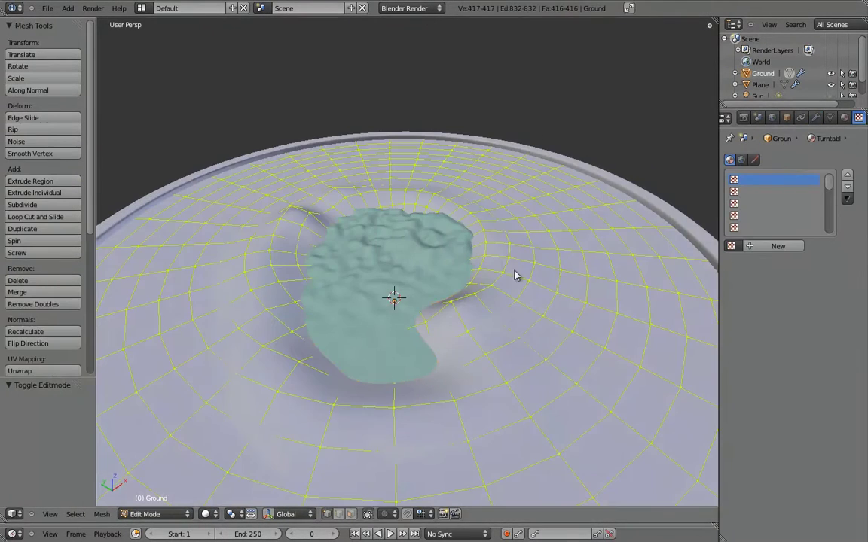
Split the top view and turn the right half into a UV/Image Editor
key("KP_7")
left_click_drag(716, 21, 455, 268)
left_click(468, 514)
left_click(527, 422)
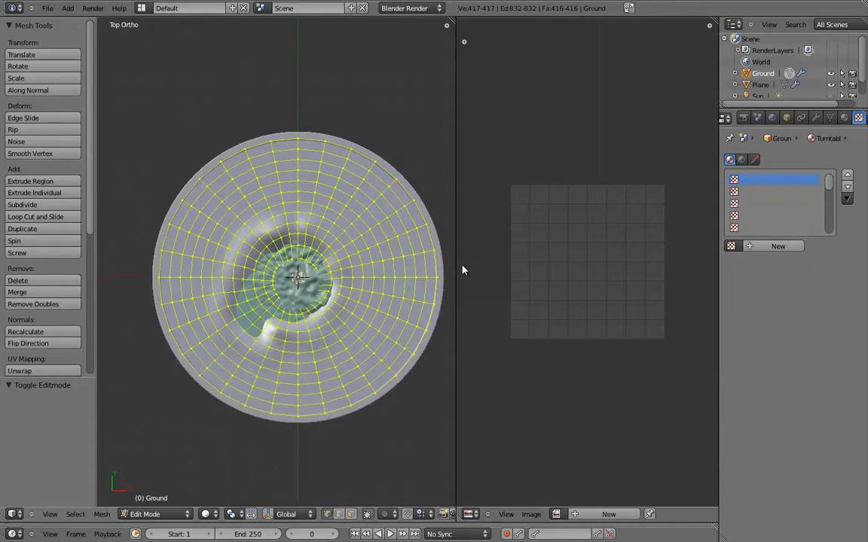
Add an Image texture named Mud that loads SoilMud.jpg
left_click(802, 262)
left_click(799, 301)
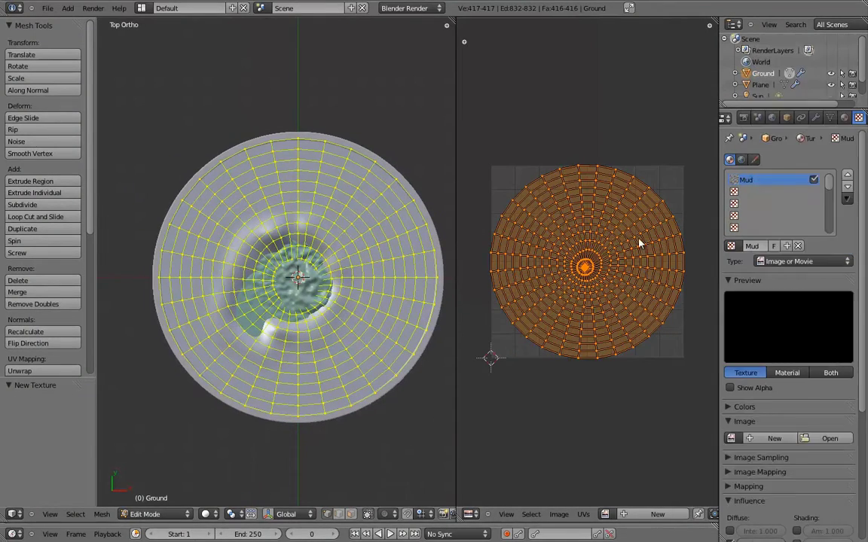
left_click(830, 441)
double_click(252, 106)
double_click(322, 96)
Unwrap the disc onto SoilMud.jpg and add a second UV map
left_click(840, 117)
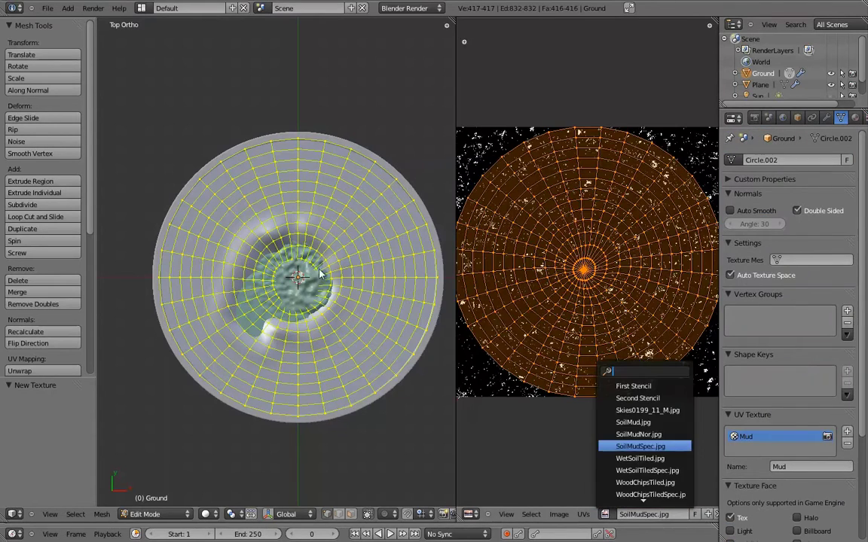
key("Up")
key("Return")
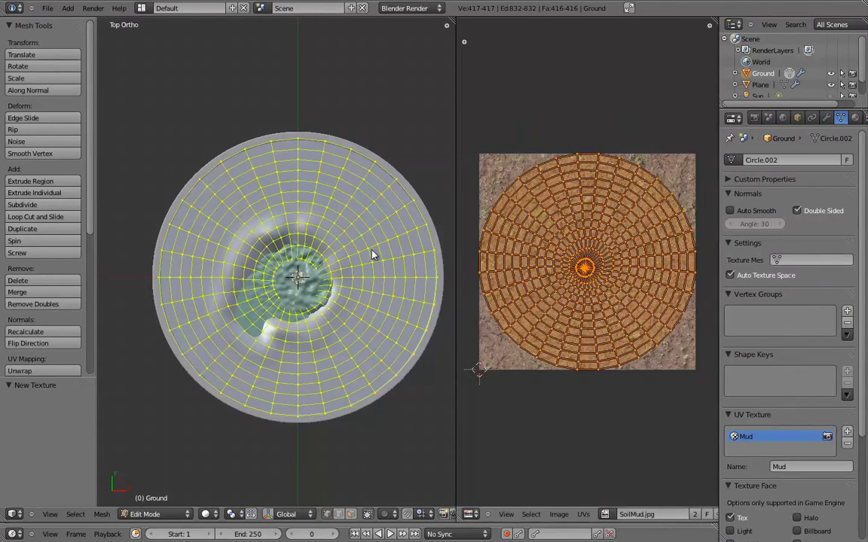
left_click(846, 432)
type("Woodchips")
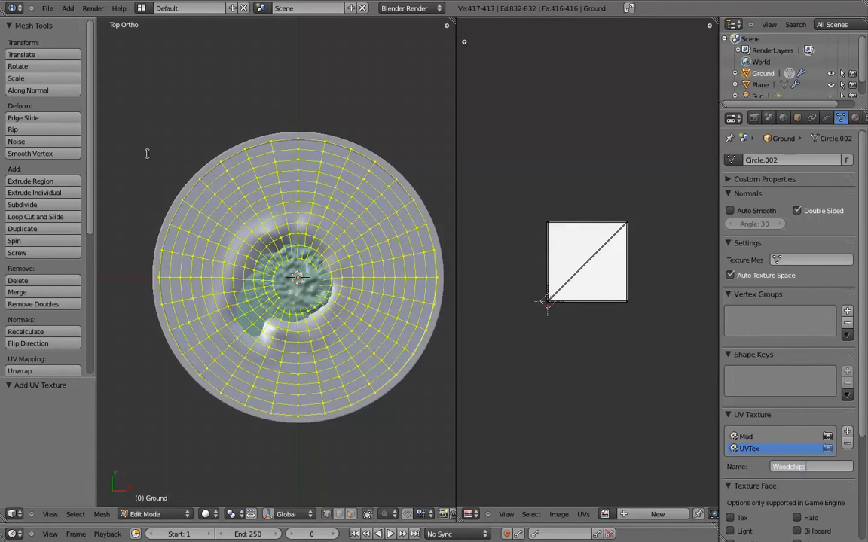
Name the new UV map Woodchips, unwrap it, and assign WoodChipsTiled.jpg
key("Return")
key("u")
left_click(310, 304)
left_click(605, 513)
left_click(588, 381)
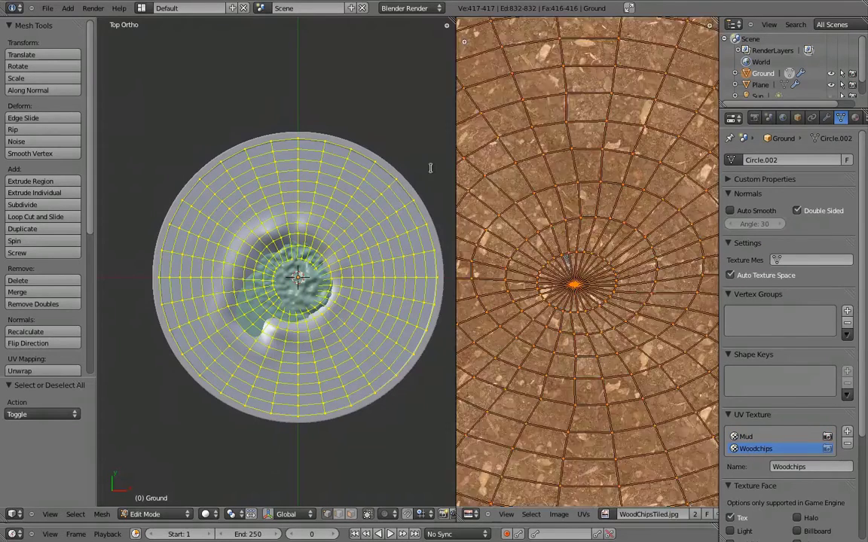
Add a soil UV map showing WetSoilTiled.jpg and unwrap the disc for it
key("u")
left_click(281, 336)
left_click(847, 431)
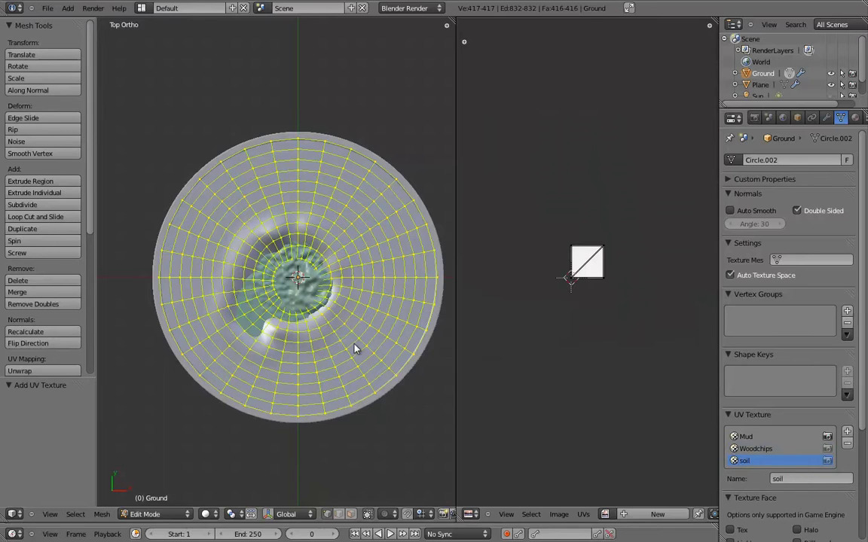
left_click(605, 513)
left_click(648, 495)
key("u")
left_click(271, 333)
key("u")
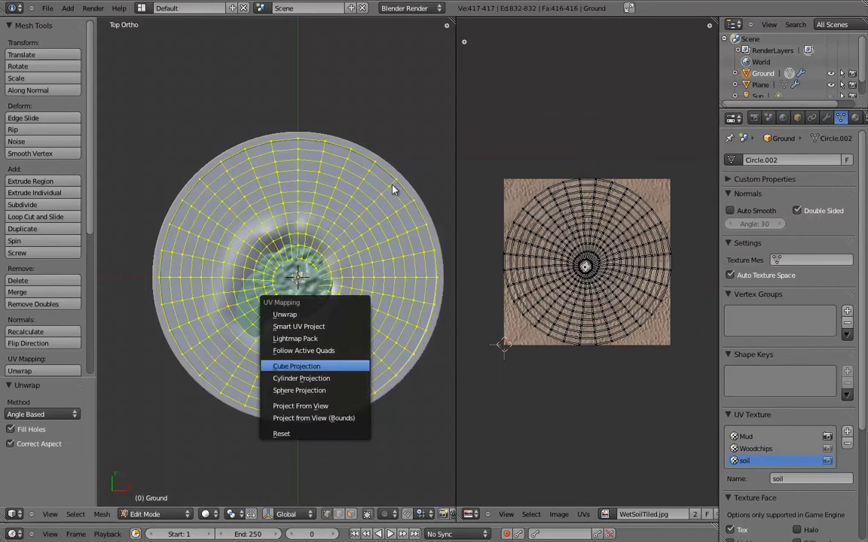
Project the Woodchips, Mud and soil UV maps from view to image bounds
left_click(301, 406)
left_click(756, 448)
key("u")
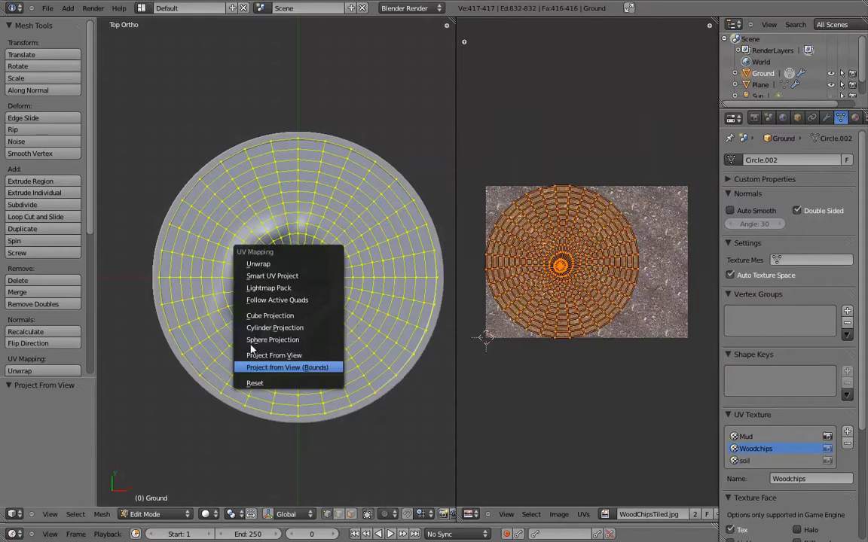
left_click(286, 366)
left_click(746, 436)
key("s")
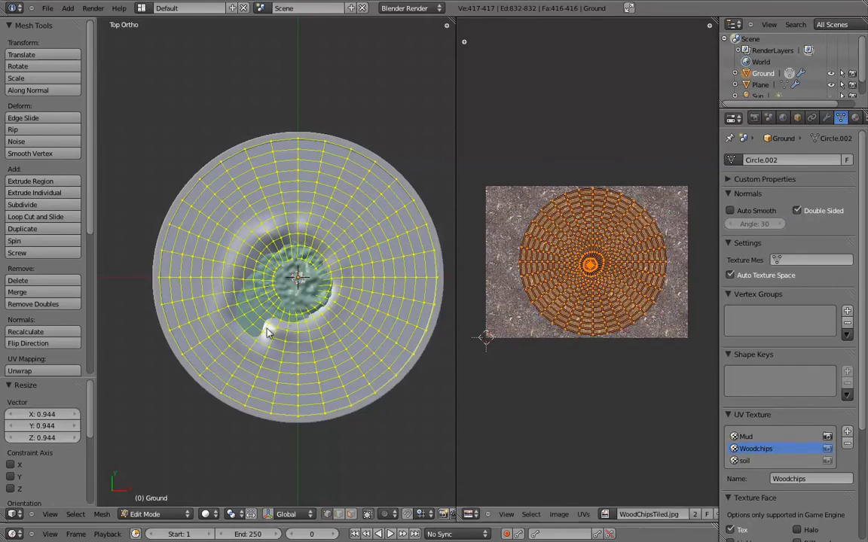
key("u")
left_click(317, 337)
left_click(745, 460)
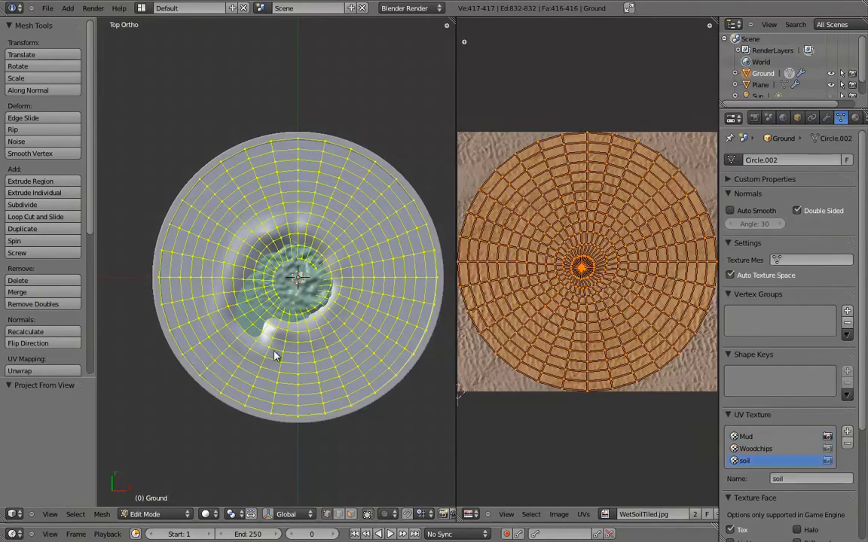
Set the texture's Mapping Coordinate to UV and choose its UV map
left_click(841, 117)
scroll(787, 302, "down", 5)
left_click(810, 355)
left_click(775, 355)
left_click(810, 402)
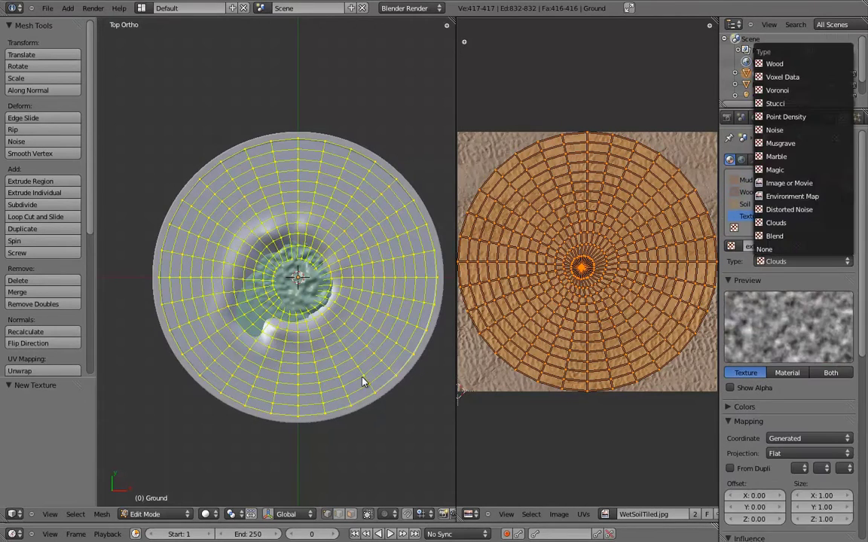
Create a new 1024x1024 blank image for the Colormap UV map to paint on
key("alt+n")
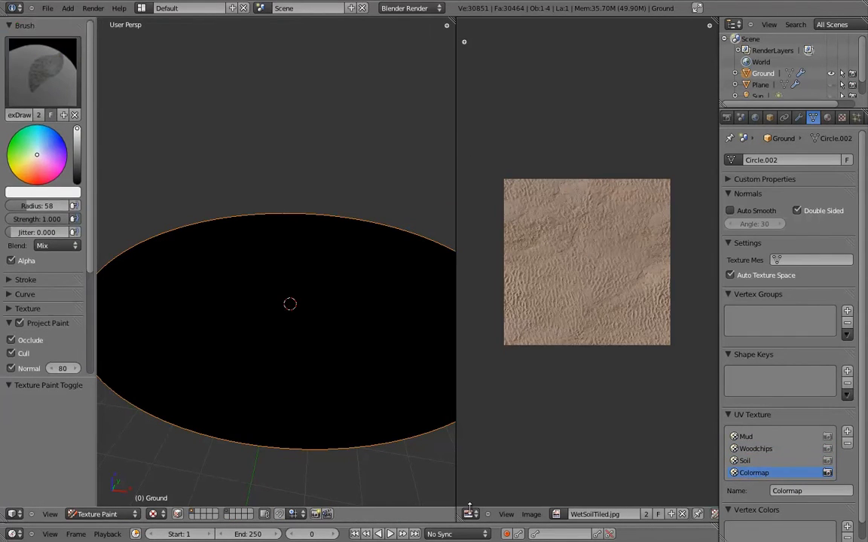
Paint the soil texture over the black disc from the top view
key("KP_7")
mouse_move(256, 287)
left_mouse_down()
mouse_move(328, 295)
mouse_move(203, 329)
mouse_move(207, 241)
mouse_move(295, 409)
left_mouse_up()
mouse_move(277, 246)
left_mouse_down()
mouse_move(331, 195)
mouse_move(270, 354)
left_mouse_up()
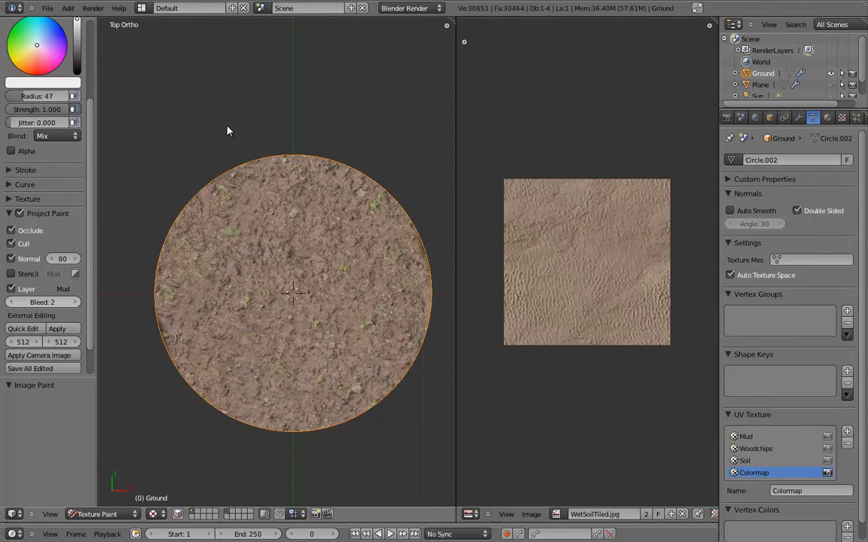
mouse_move(390, 120)
middle_mouse_down()
mouse_move(347, 358)
mouse_move(197, 281)
middle_mouse_up()
mouse_move(122, 309)
middle_mouse_down()
mouse_move(213, 296)
mouse_move(301, 226)
middle_mouse_up()
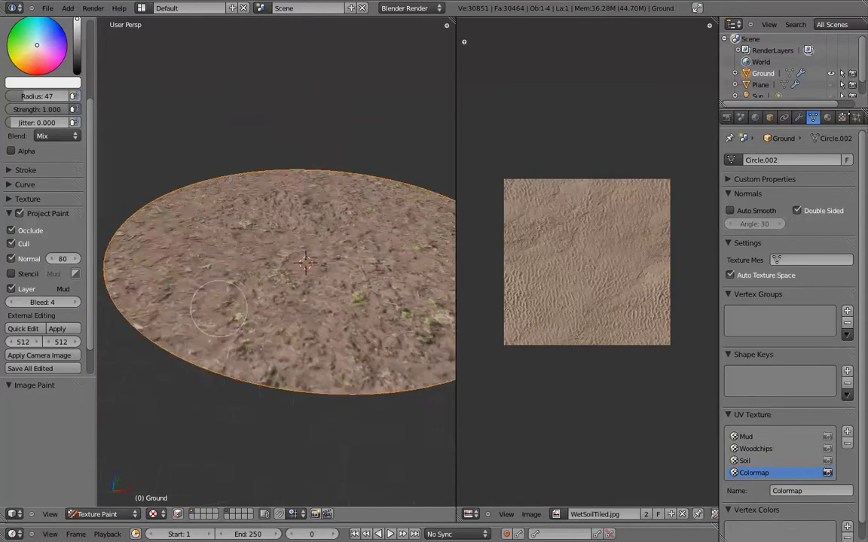
Reveal the hidden objects, isolate the ground disc, and re-enter Texture Paint mode
key("Tab")
key("alt+h")
key("shift+h")
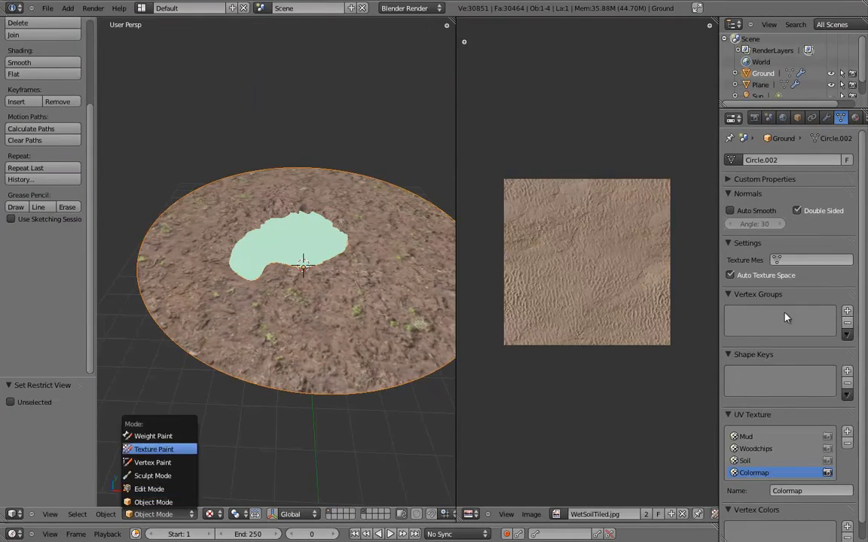
key("Return")
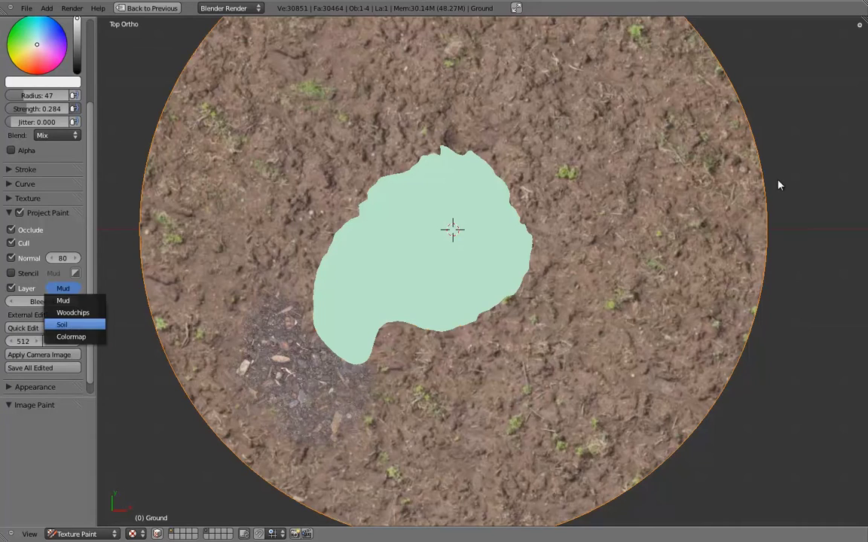
left_click(83, 534)
Check the water plane's material, then maximise the 3D view and texture paint Ground from top view
left_click(83, 519)
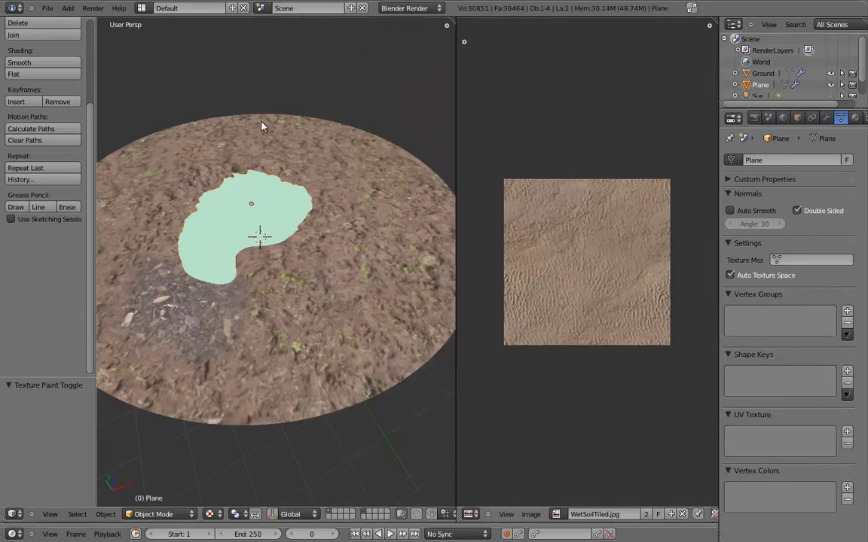
left_click(855, 117)
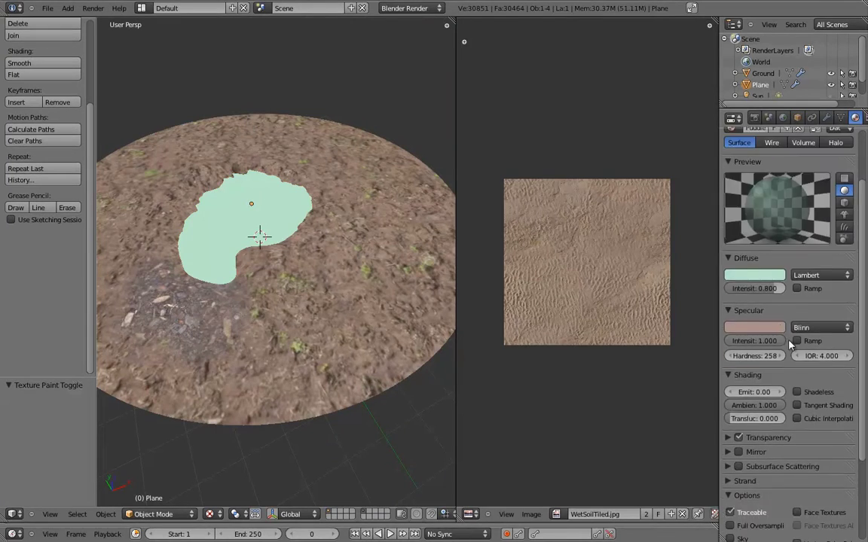
key("g")
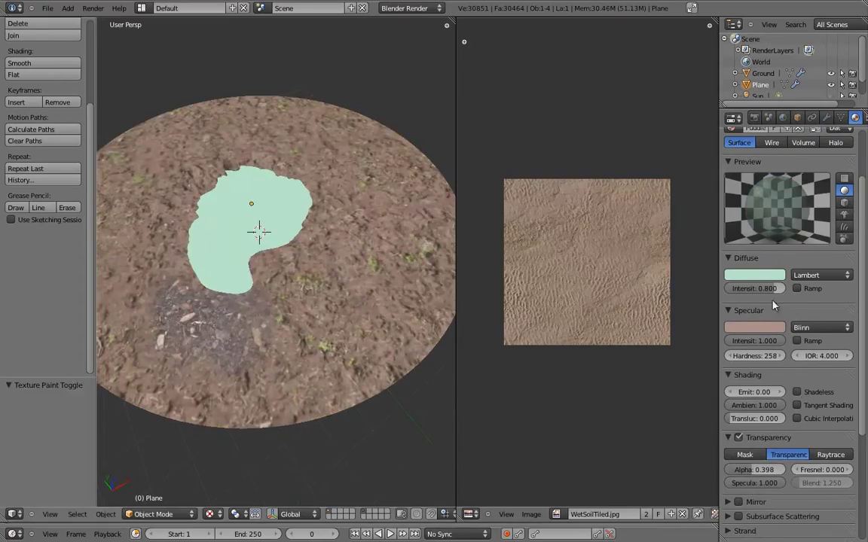
key("ctrl+Up")
key("ctrl+Tab")
key("Return")
key("KP_7")
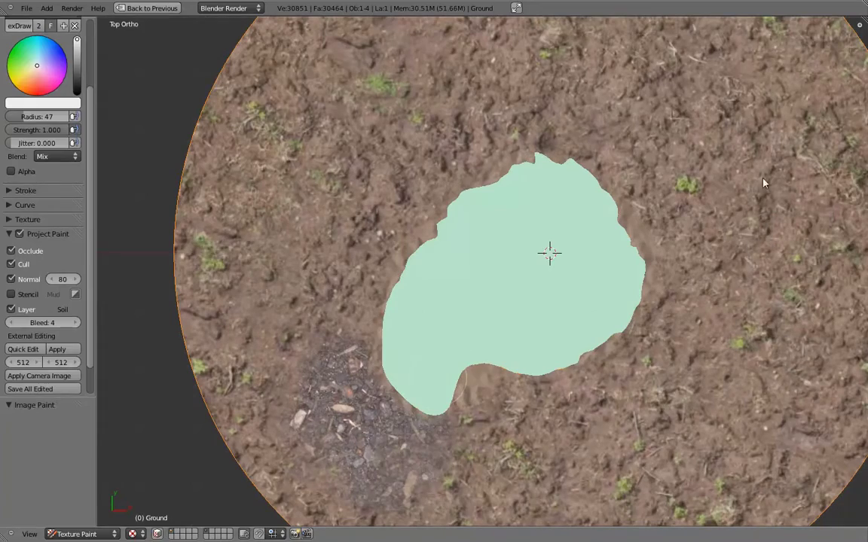
Hide the water plane and paint woodchip debris around the crater from several orbited views
key("h")
key("alt+h")
key("ctrl+Tab")
key("Return")
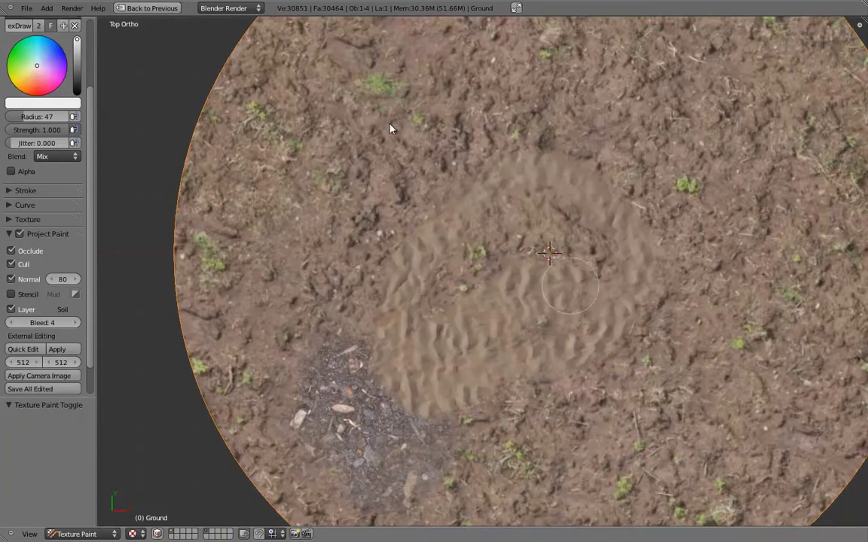
mouse_move(375, 150)
middle_mouse_down()
mouse_move(393, 178)
mouse_move(616, 97)
middle_mouse_up()
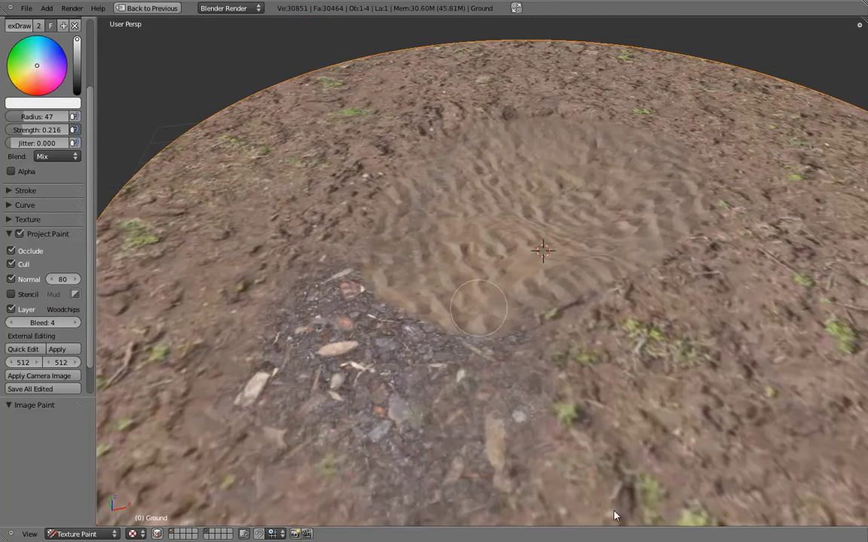
middle_click_drag(673, 224, 554, 367)
scroll(555, 367, "down", 3)
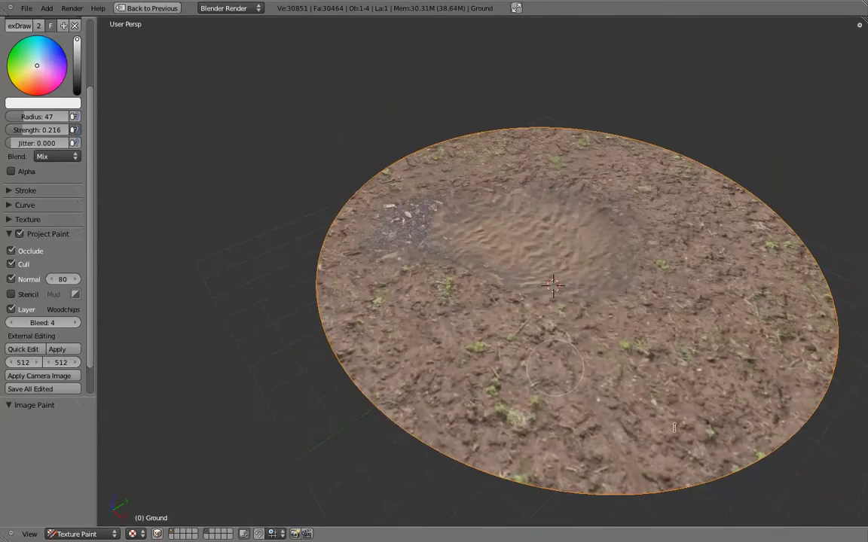
middle_click_drag(568, 409, 190, 207)
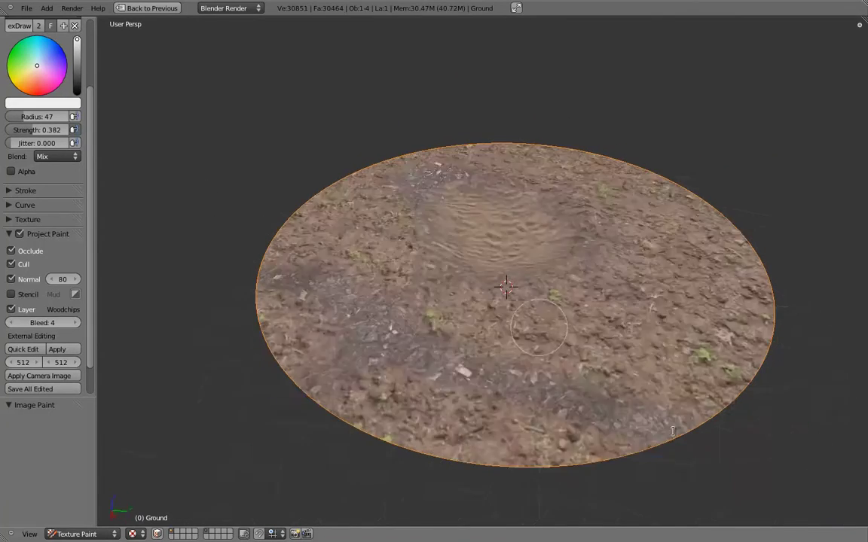
key("Return")
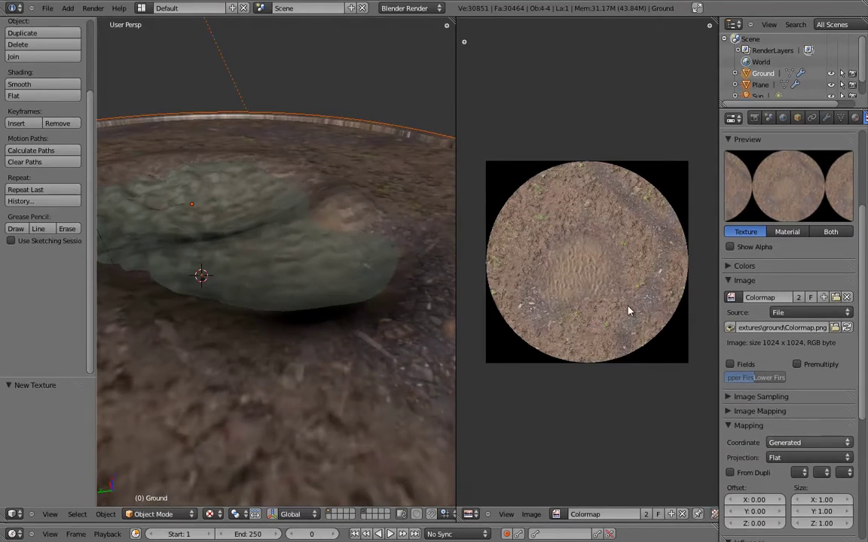
Map the Colormap texture by UV with the Colormap layer, then reselect the Turntable and Ground
left_click(772, 443)
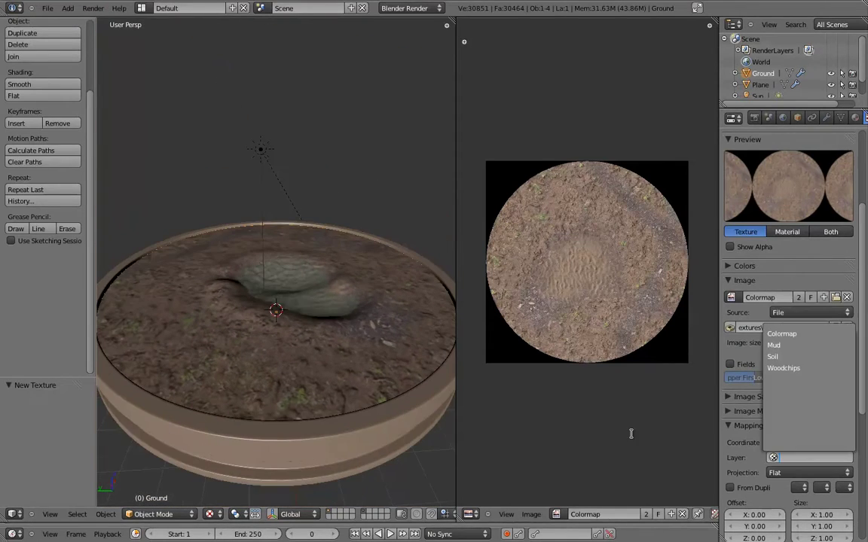
right_click(353, 373)
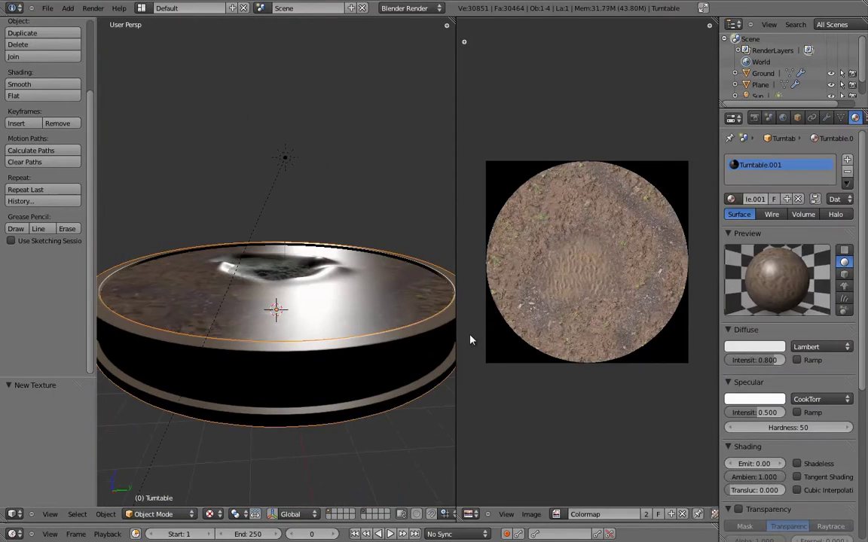
scroll(339, 382, "up", 5)
right_click(329, 397)
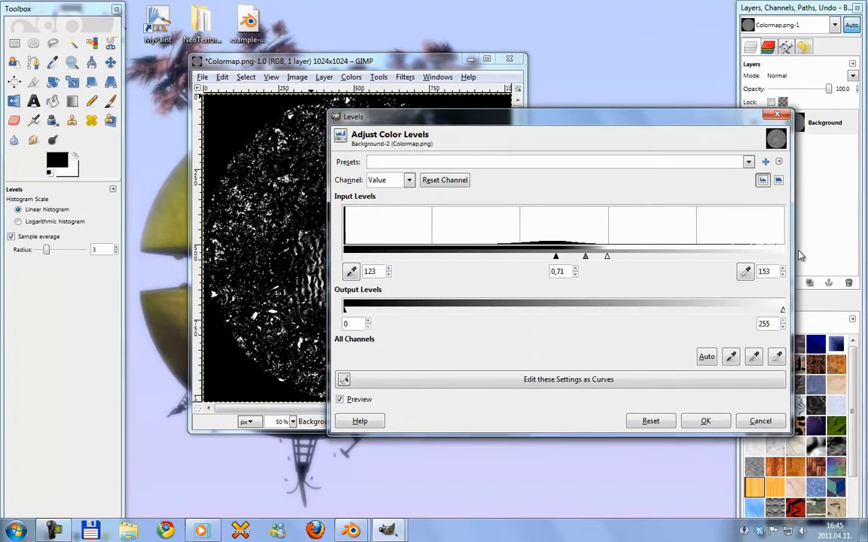
Apply the high-contrast Levels and paint black over the crater centre with an enlarged brush
key("Return")
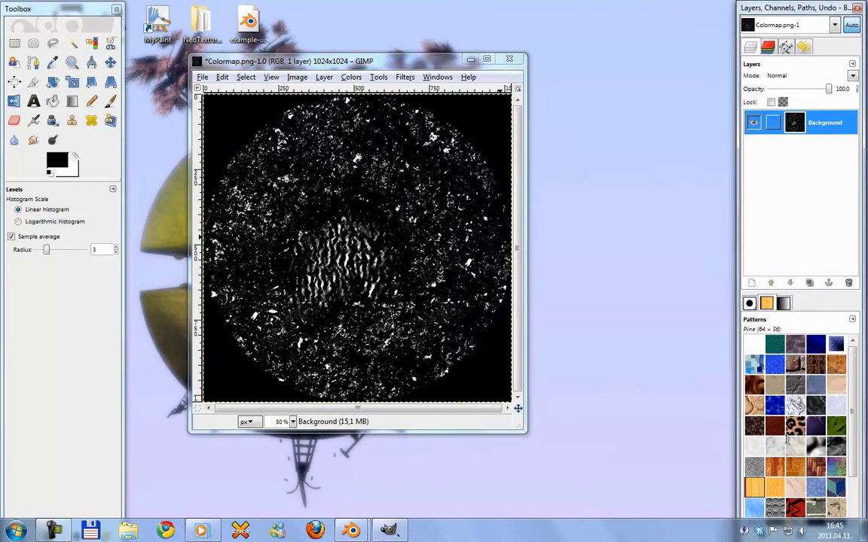
key("p")
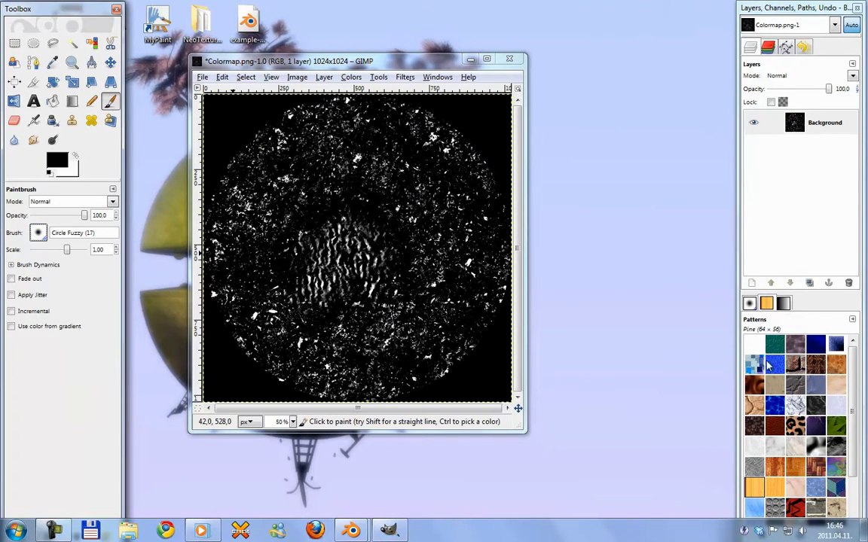
key("bracketright")
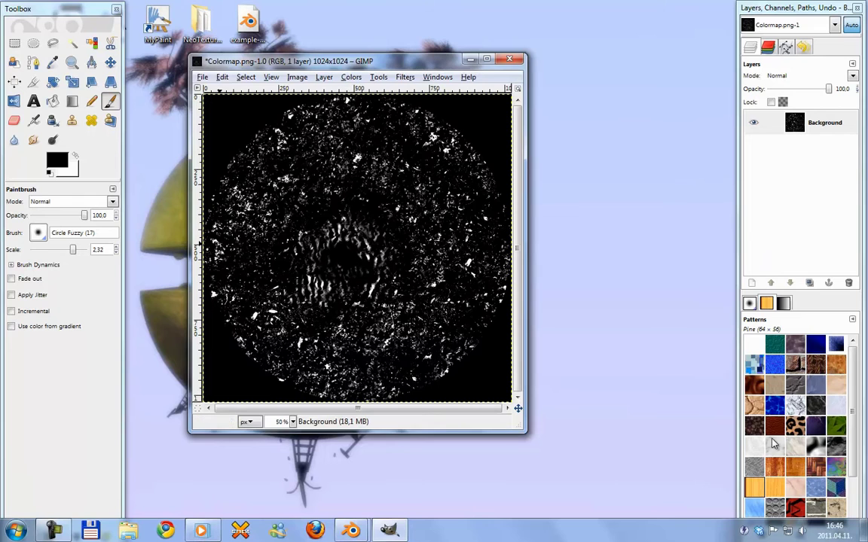
left_click_drag(83, 215, 71, 216)
left_click_drag(335, 278, 335, 290)
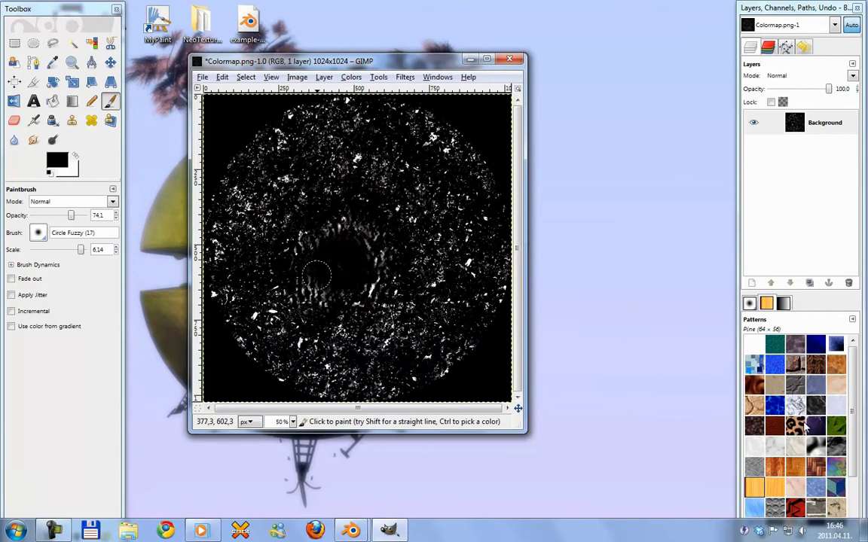
Save the image as ColormapSpec.png
key("ctrl+shift+s")
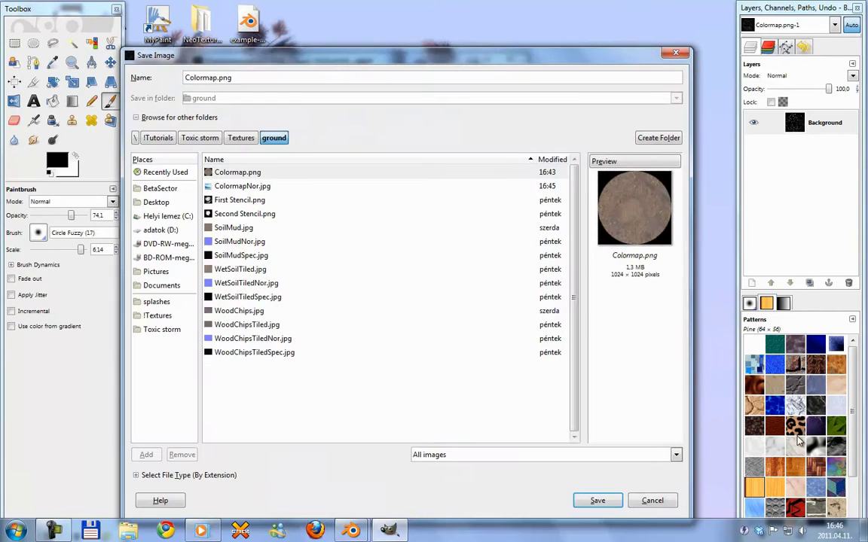
key("Right")
type("Spec")
key("Return")
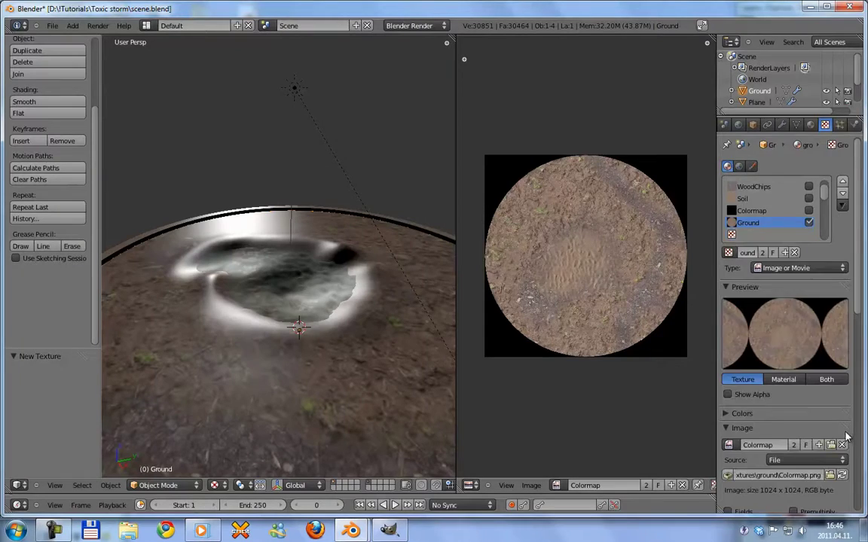
Make the new texture an image texture using ColormapSpec.png and let it drive Specular Intensity
left_click(798, 268)
left_click(784, 187)
left_click(826, 445)
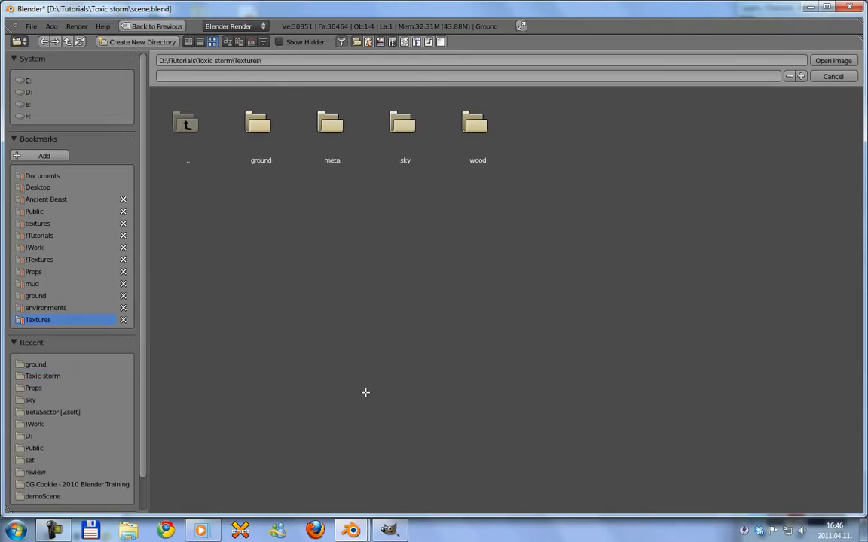
double_click(255, 122)
double_click(337, 122)
scroll(789, 490, "down", 5)
scroll(788, 490, "down", 4)
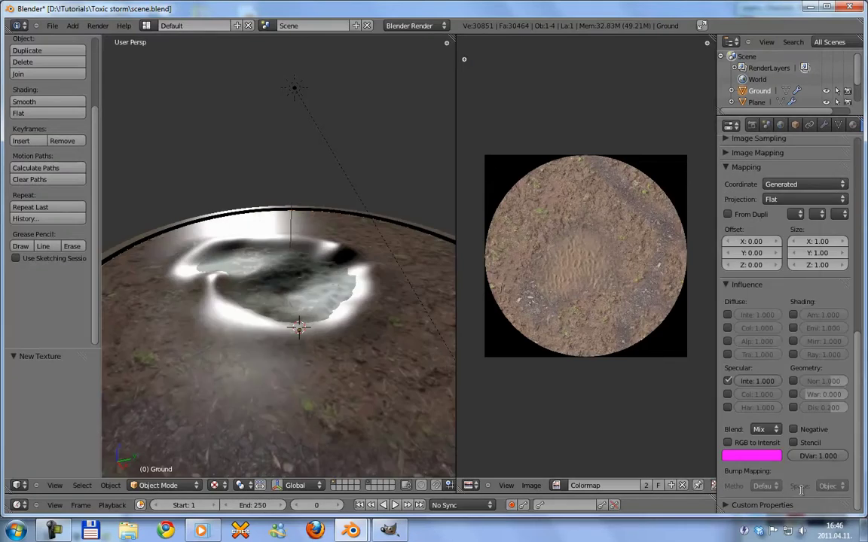
left_click(727, 381)
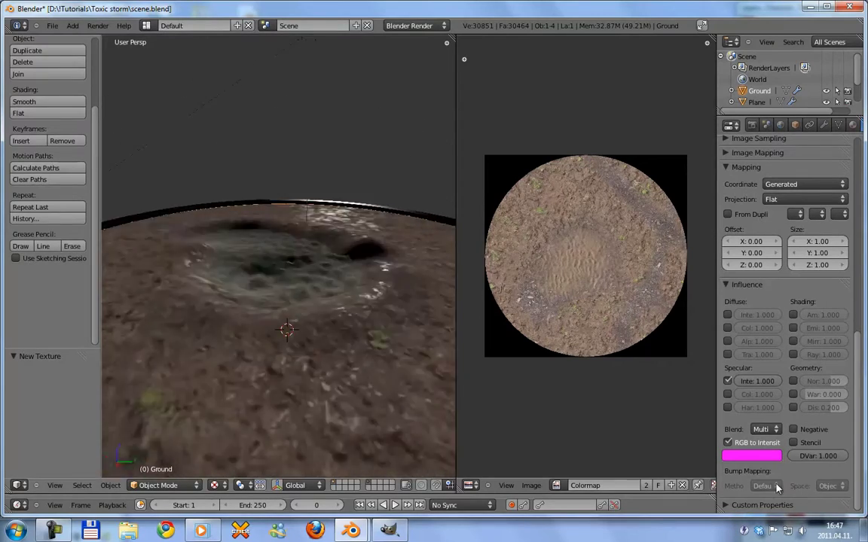
Check the crater's shine, then tone the ground material's specular to a warm tint at 0.385
middle_click_drag(271, 67, 317, 188)
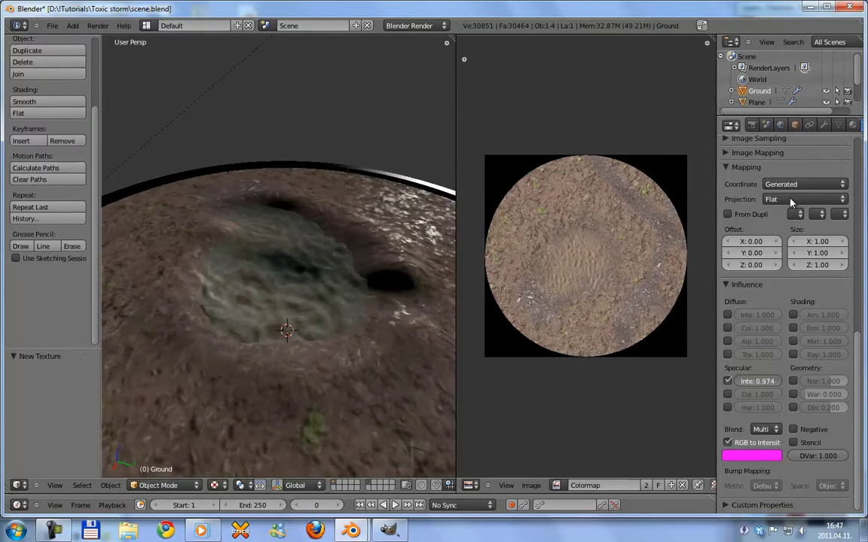
left_click(852, 124)
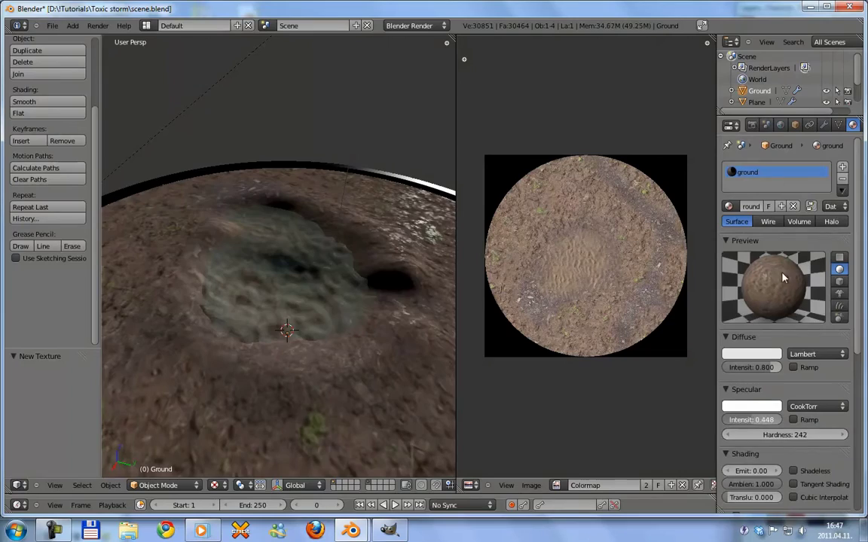
key("ctrl+Up")
middle_click_drag(758, 202, 723, 226)
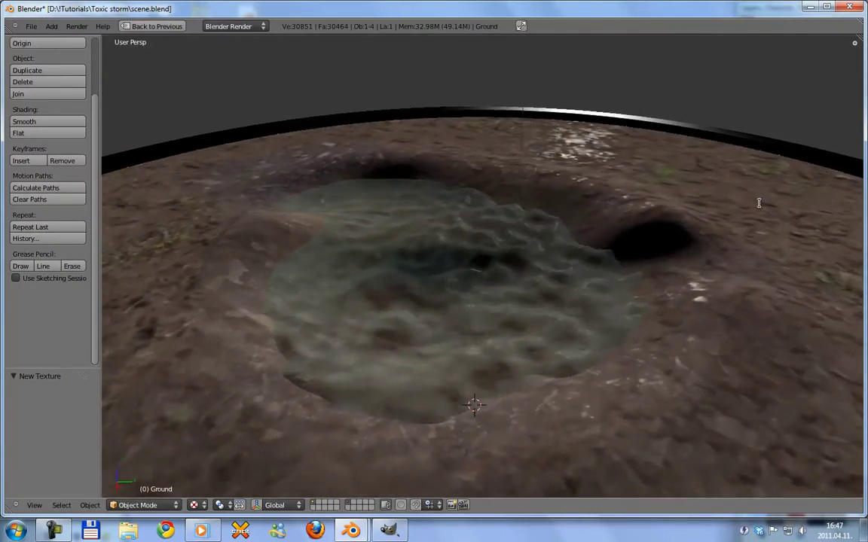
key("ctrl+Up")
left_click(752, 354)
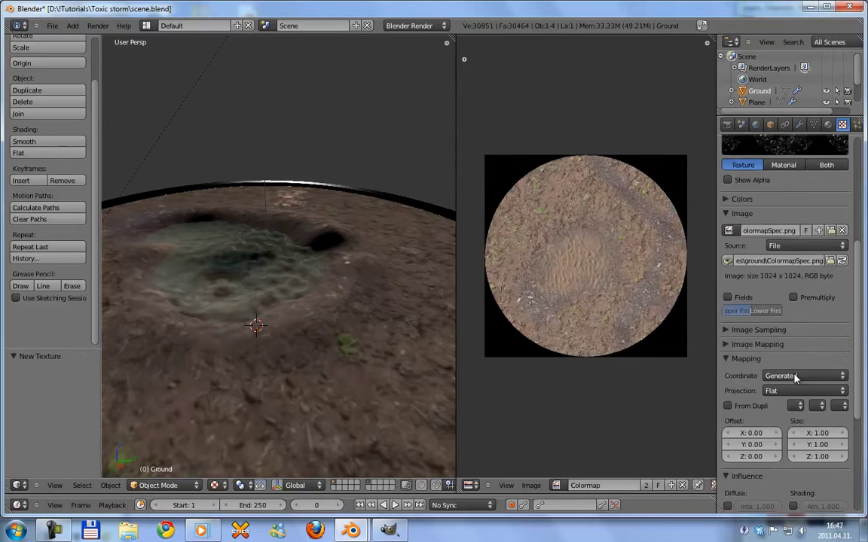
Enable Geometry Normal influence for ColormapNor.jpg at strength 5.000 and inspect the bumps in a maximised view
scroll(796, 378, "down", 5)
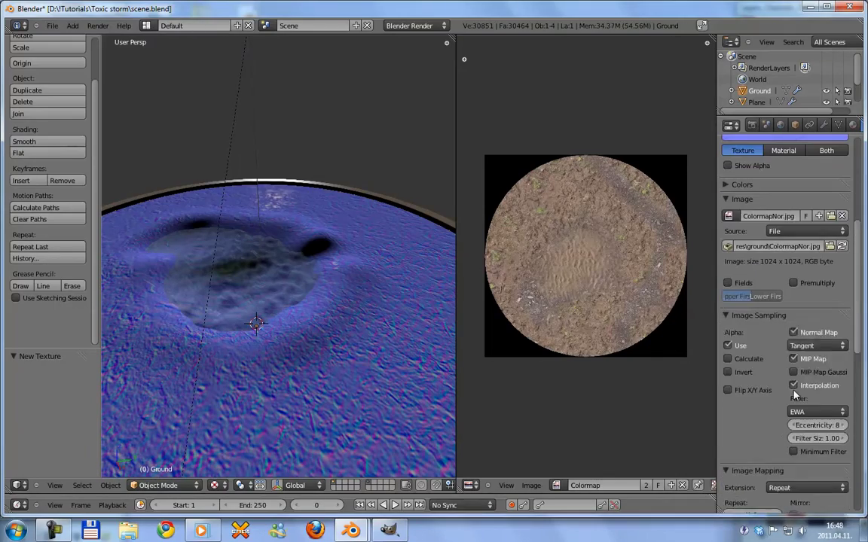
scroll(783, 339, "down", 5)
left_click(793, 411)
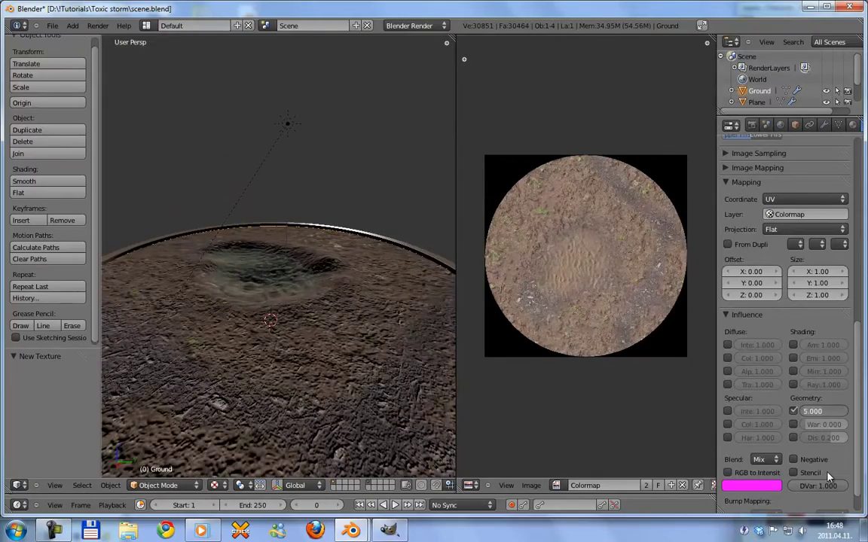
key("ctrl+Up")
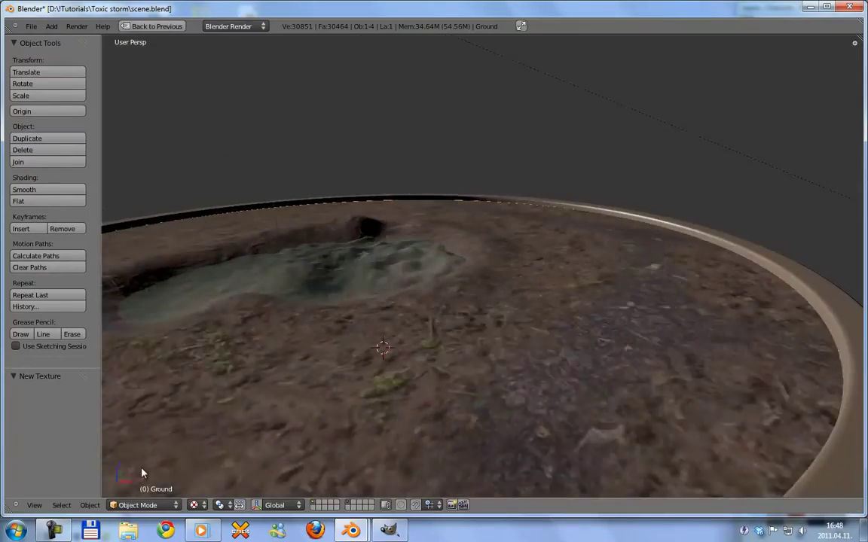